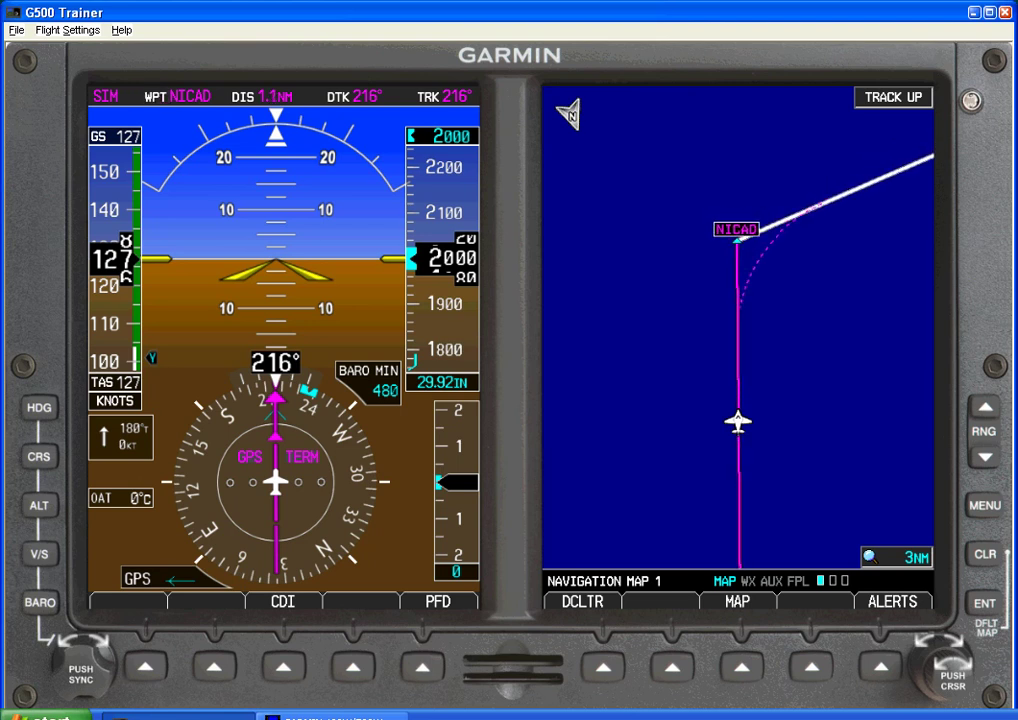
Step: Reduce the navigation map range to 1 NM to view the turn at NICAD closely
key("Down")
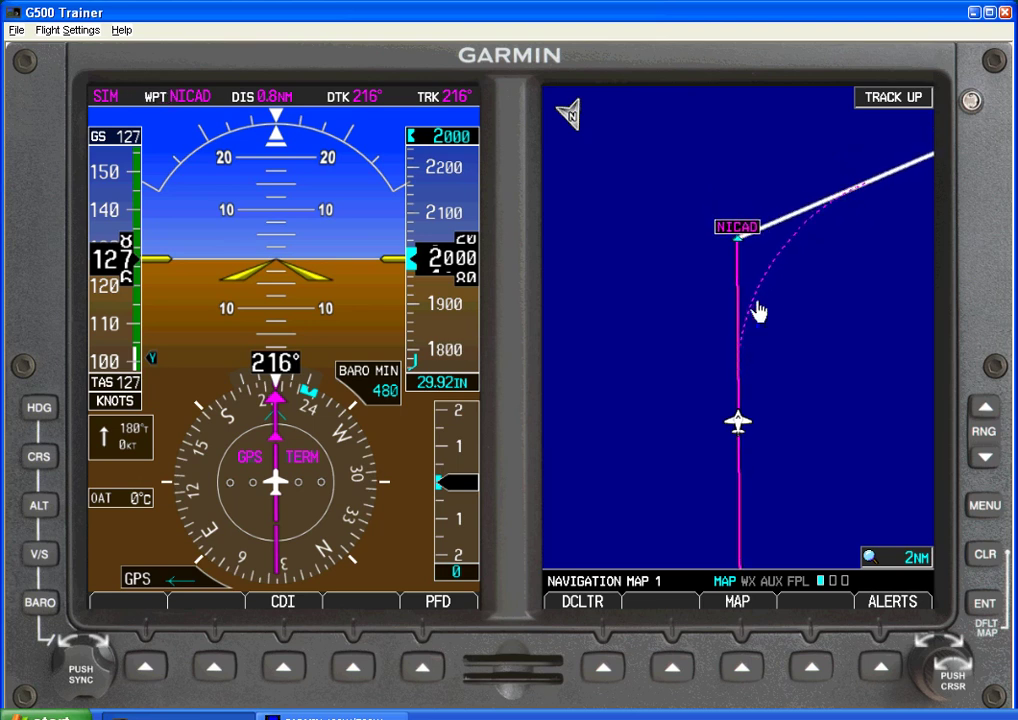
scroll(815, 235, "up", 1)
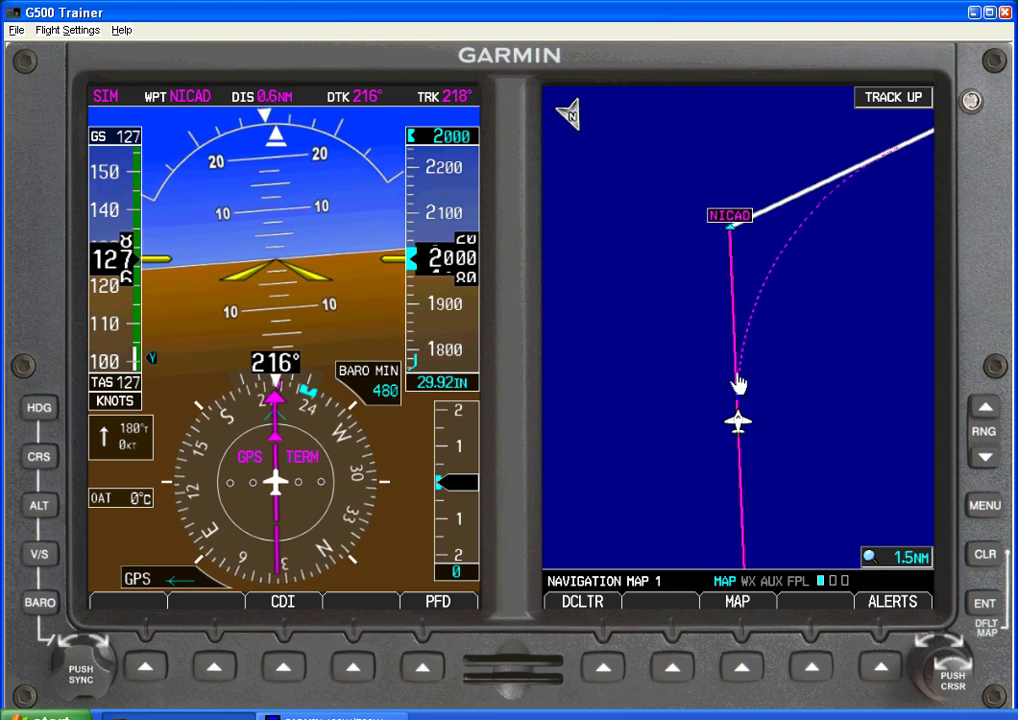
scroll(722, 340, "up", 1)
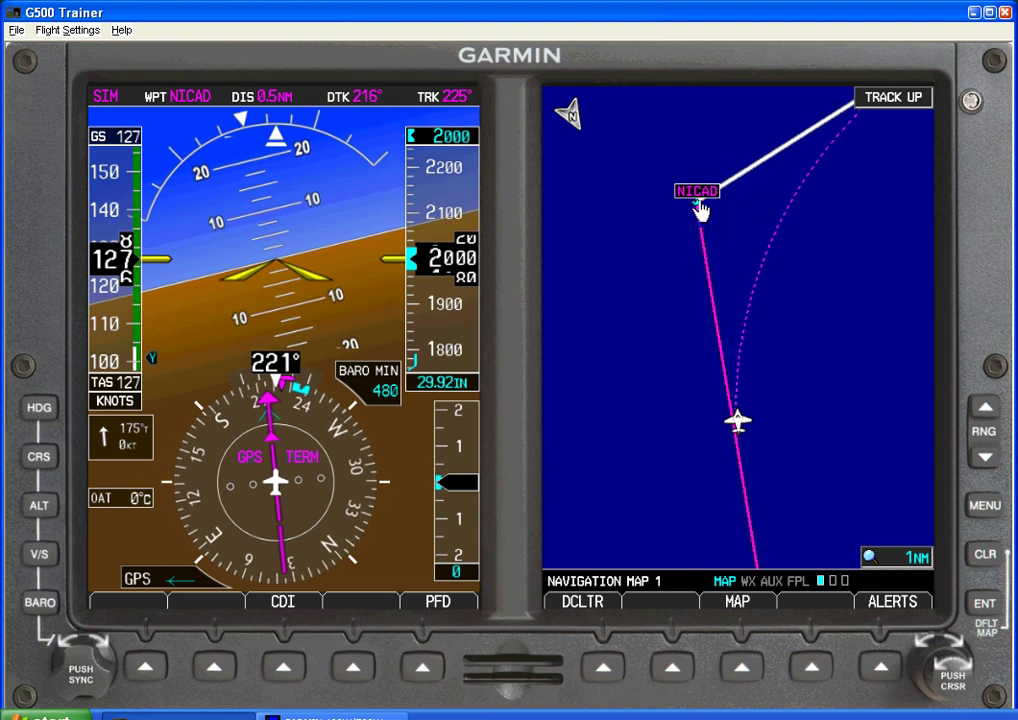
scroll(707, 338, "up", 1)
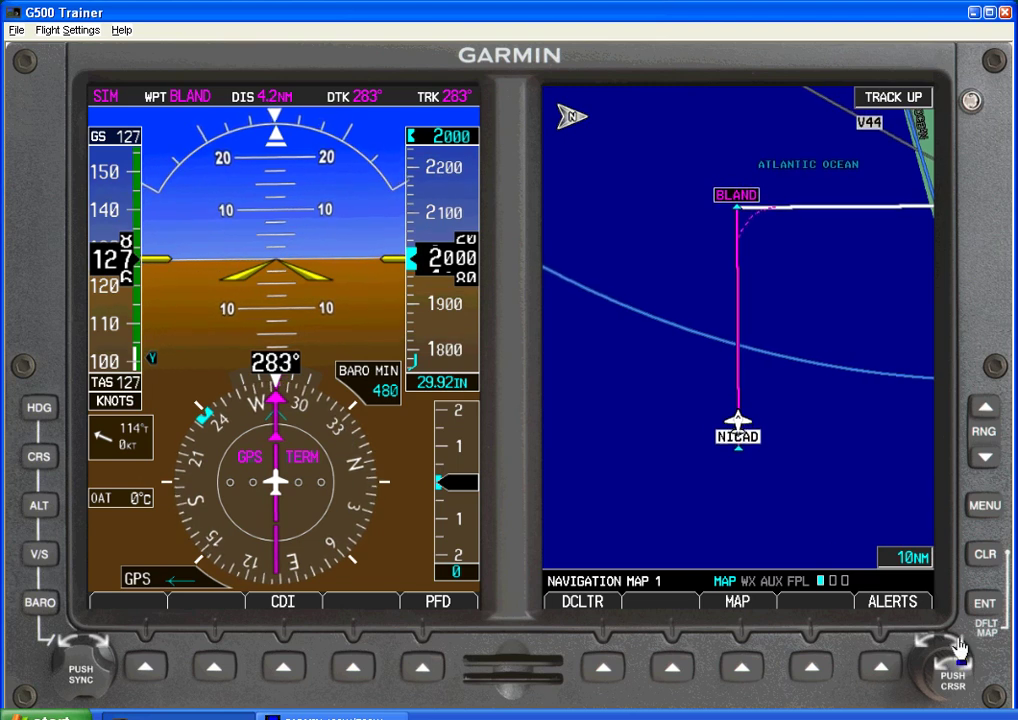
Step: Go to the flight plan page group and bring up the KFRG GPS RWY 01 approach chart
scroll(958, 648, "down", 3)
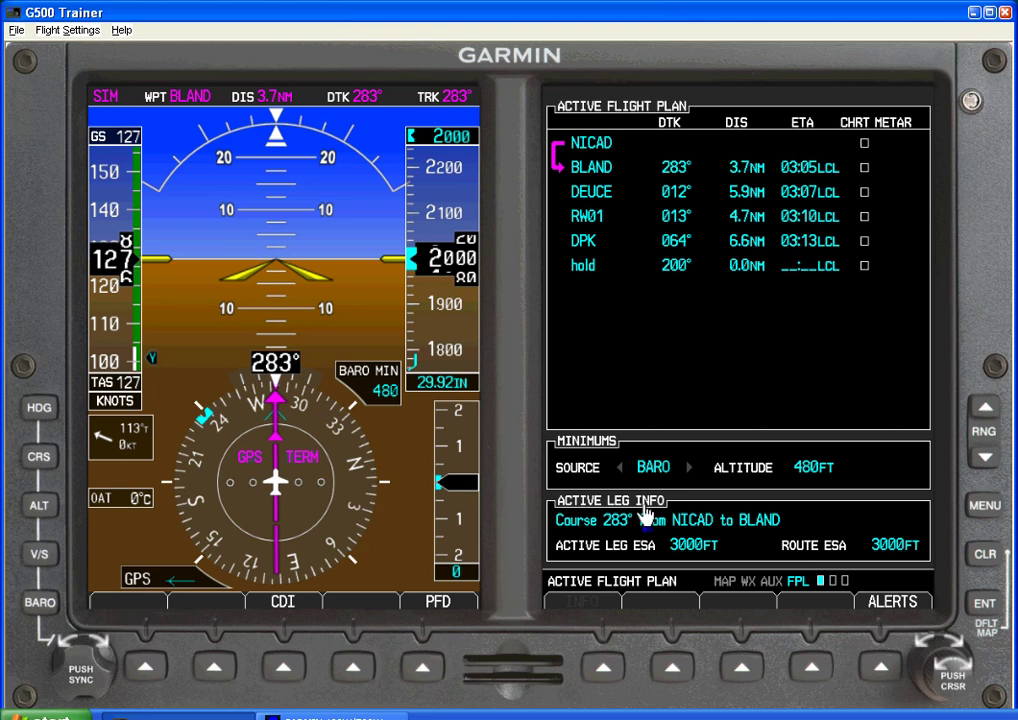
left_click(970, 678)
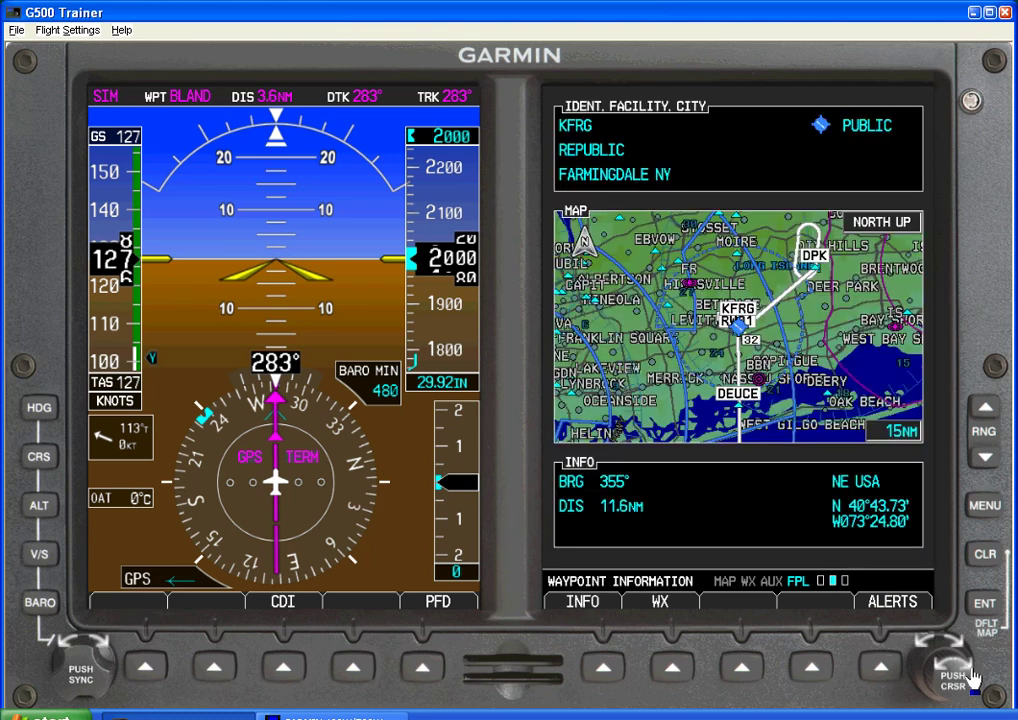
left_click(970, 678)
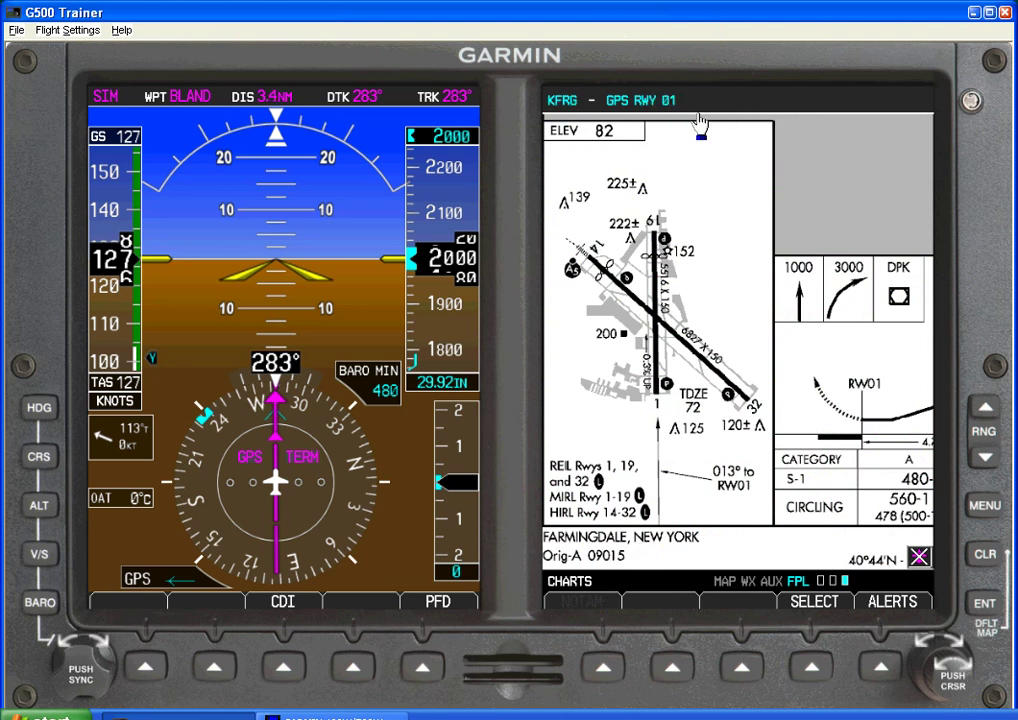
Step: Examine the chart's plan view, airport diagram, MSA circle and descent profile from BLAND through DEUCE to RW01
left_click(989, 406)
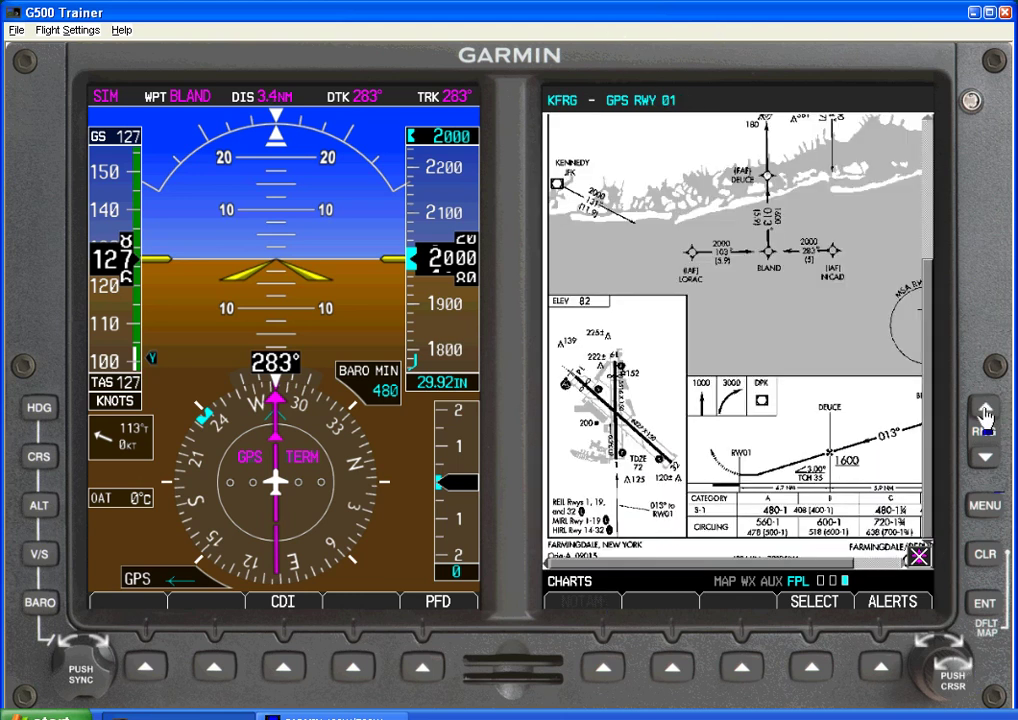
left_click(982, 458)
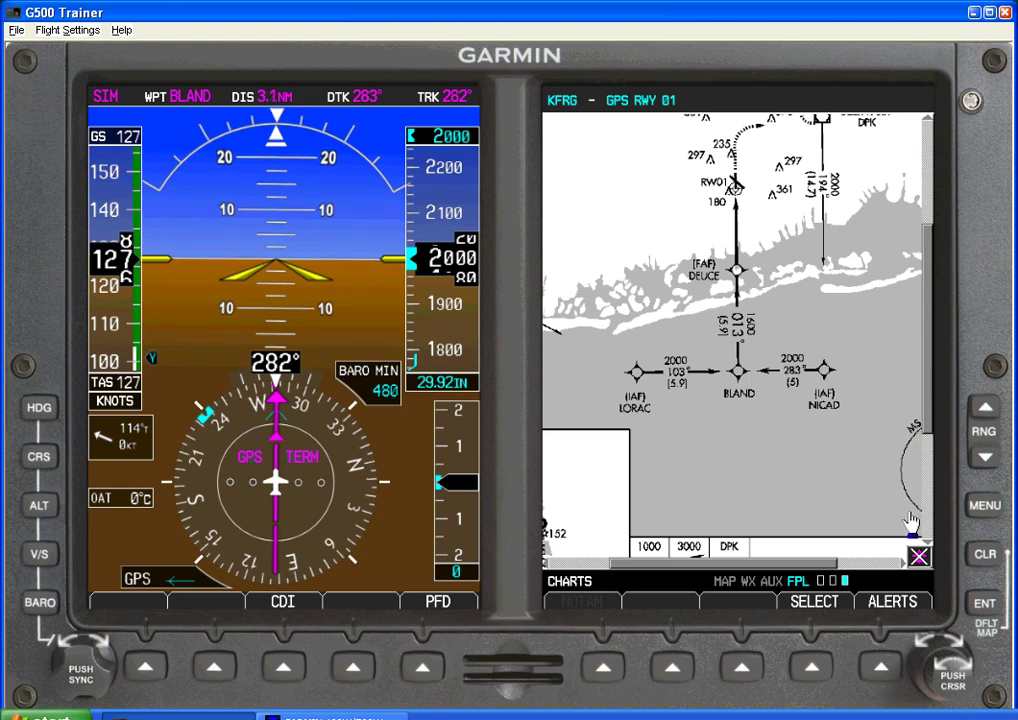
scroll(940, 672, "down", 5)
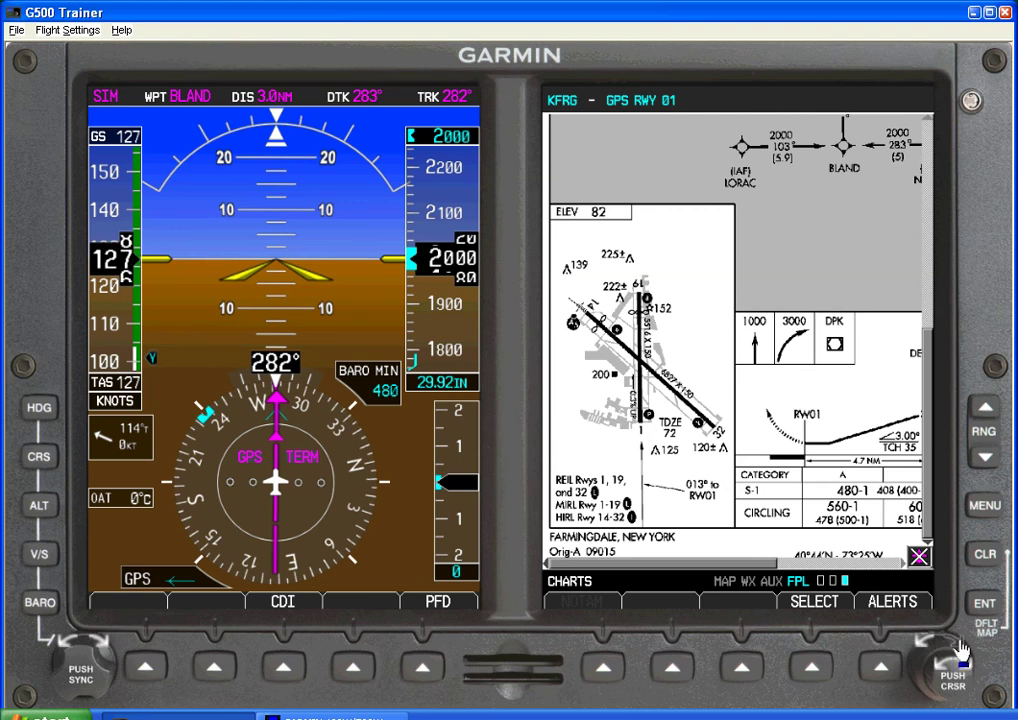
scroll(960, 650, "right", 5)
scroll(960, 662, "up", 8)
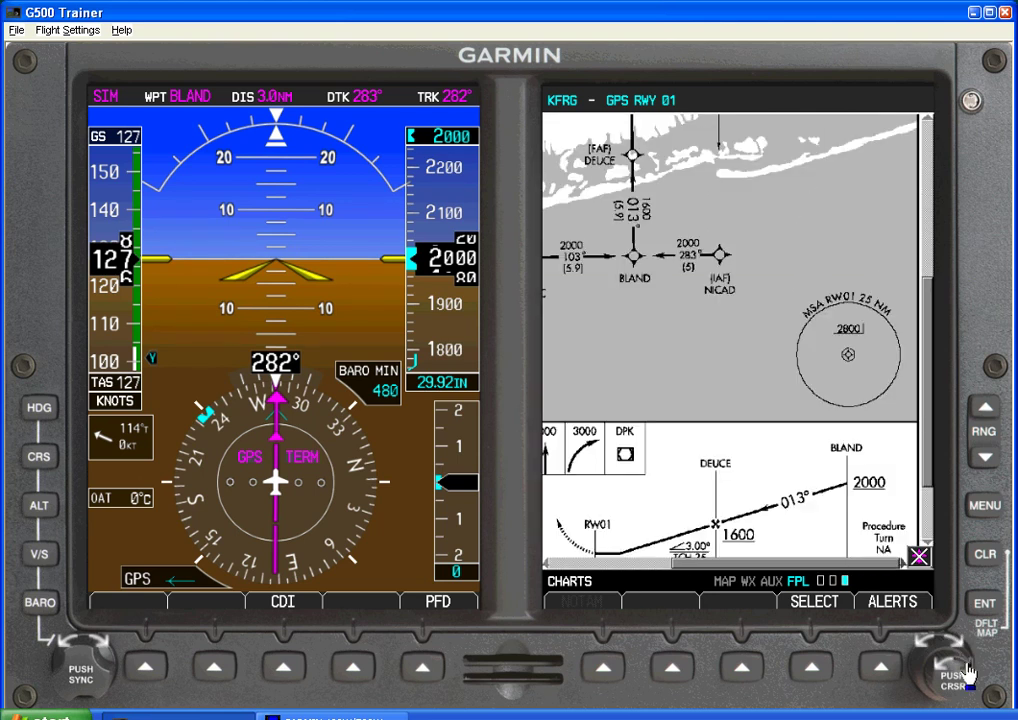
scroll(955, 672, "down", 6)
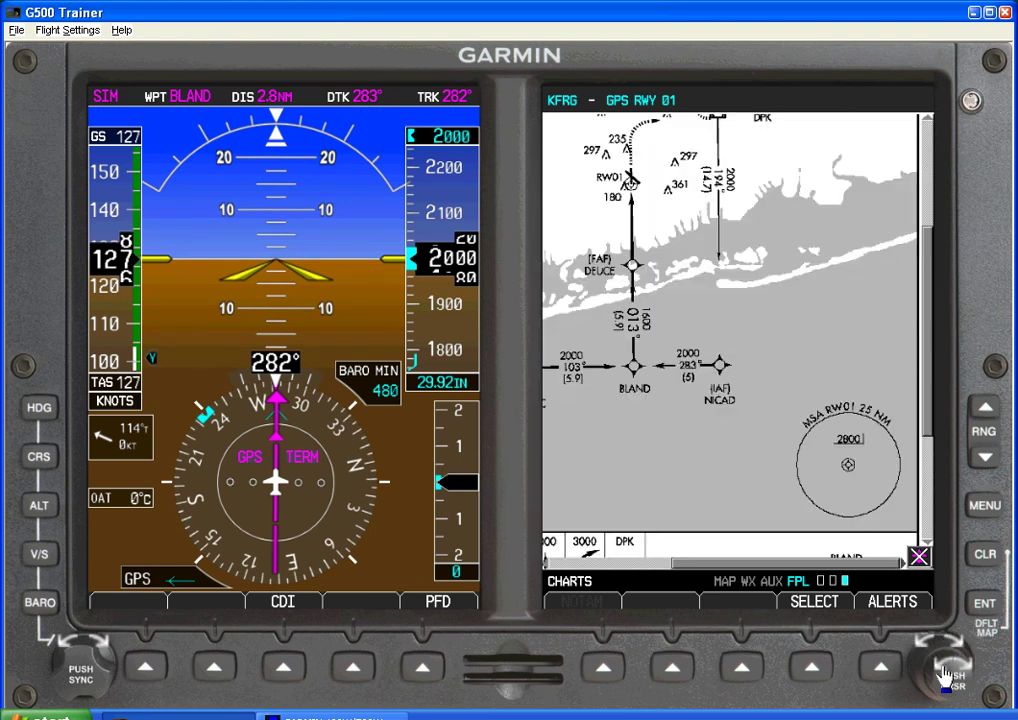
scroll(960, 670, "up", 1)
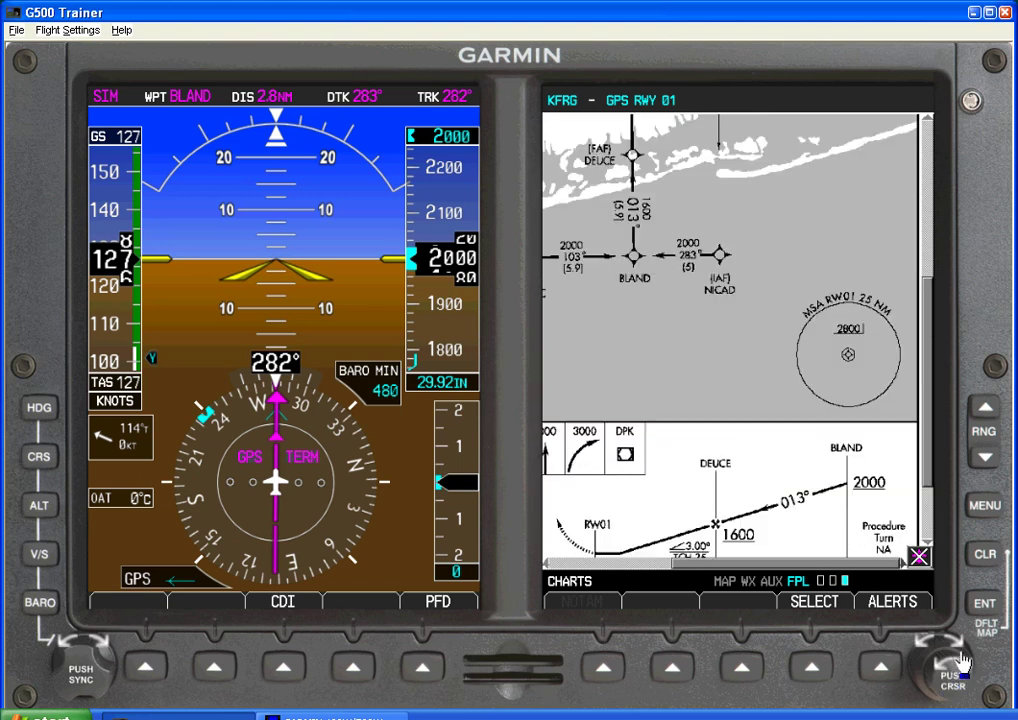
scroll(920, 658, "left", 2)
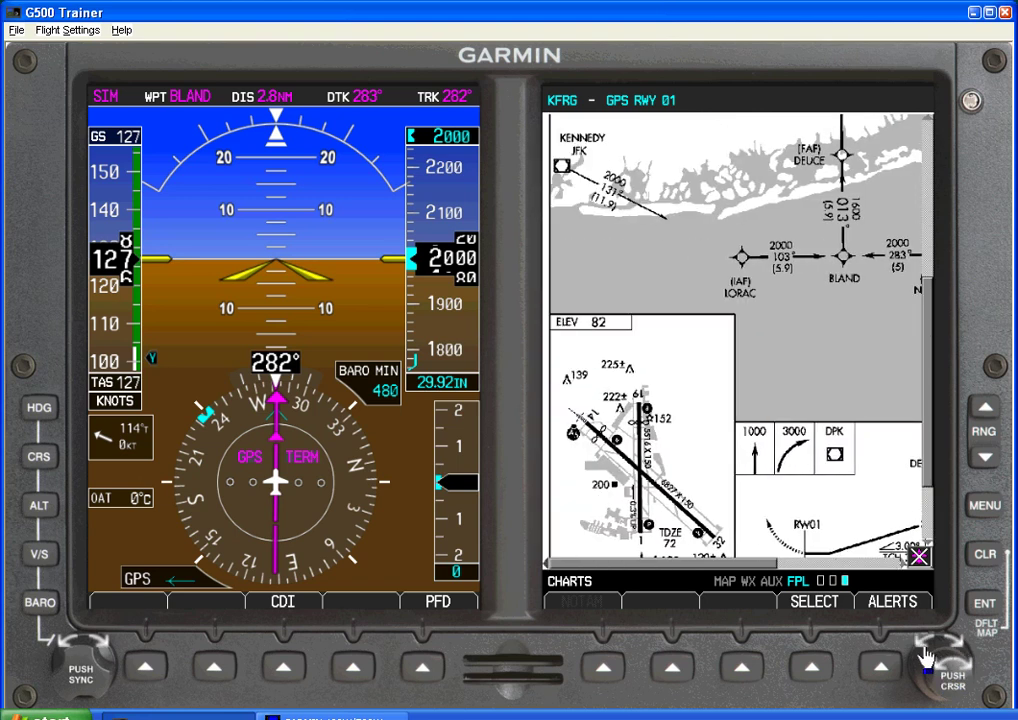
scroll(948, 676, "down", 1)
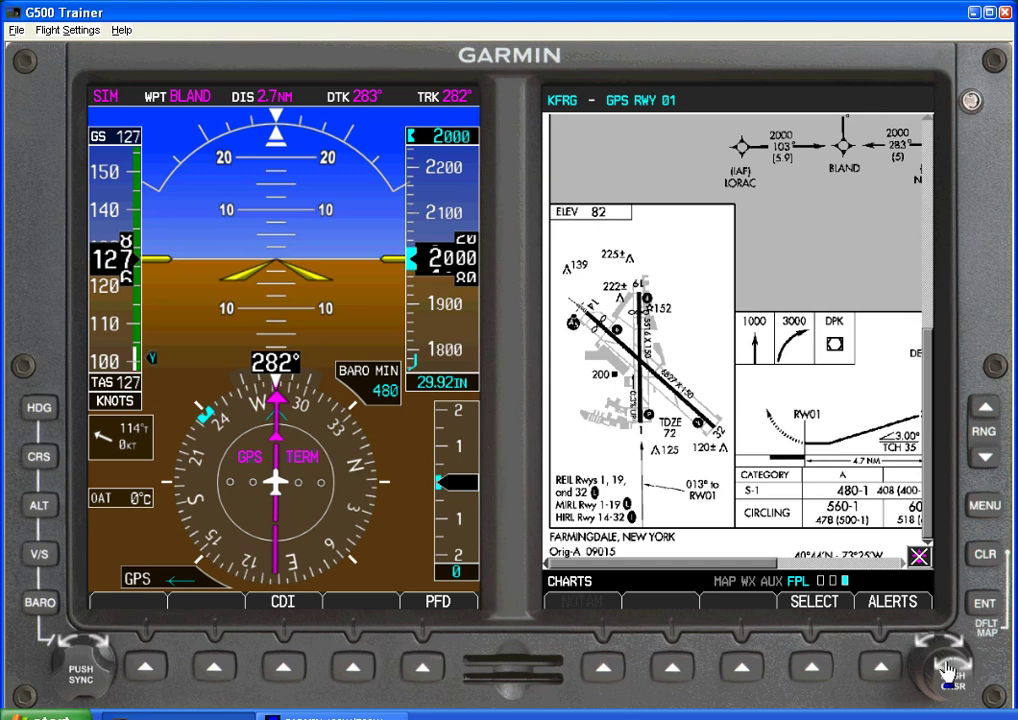
scroll(955, 648, "right", 2)
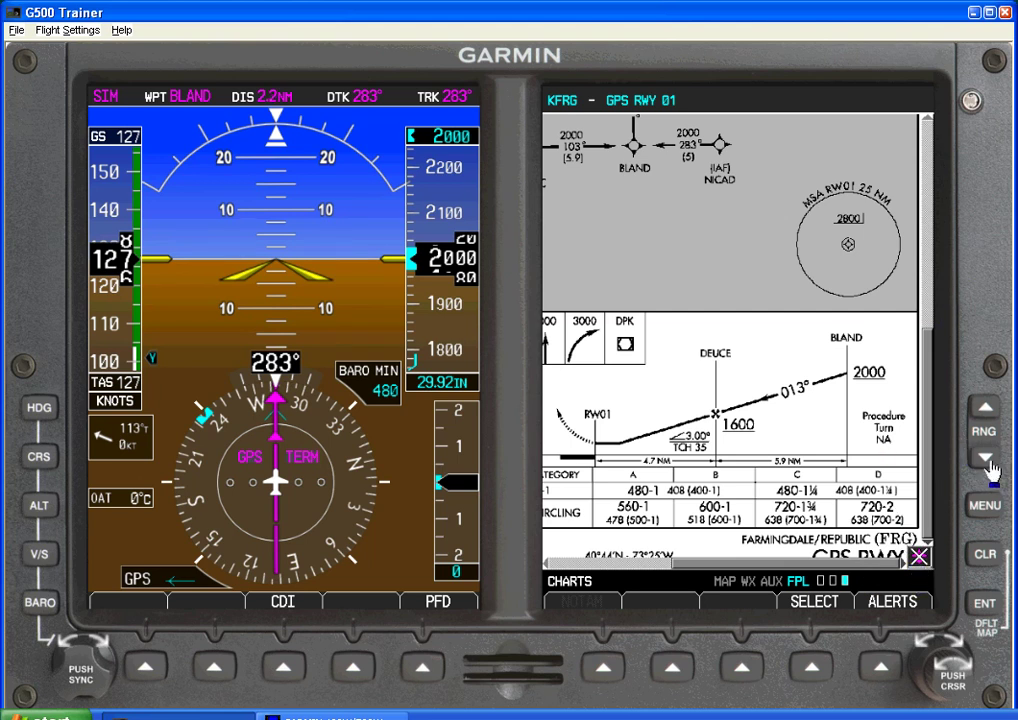
Step: View the full approach chart page, and enlarge the plan view around BLAND and DEUCE
left_click(986, 406)
left_click(986, 408)
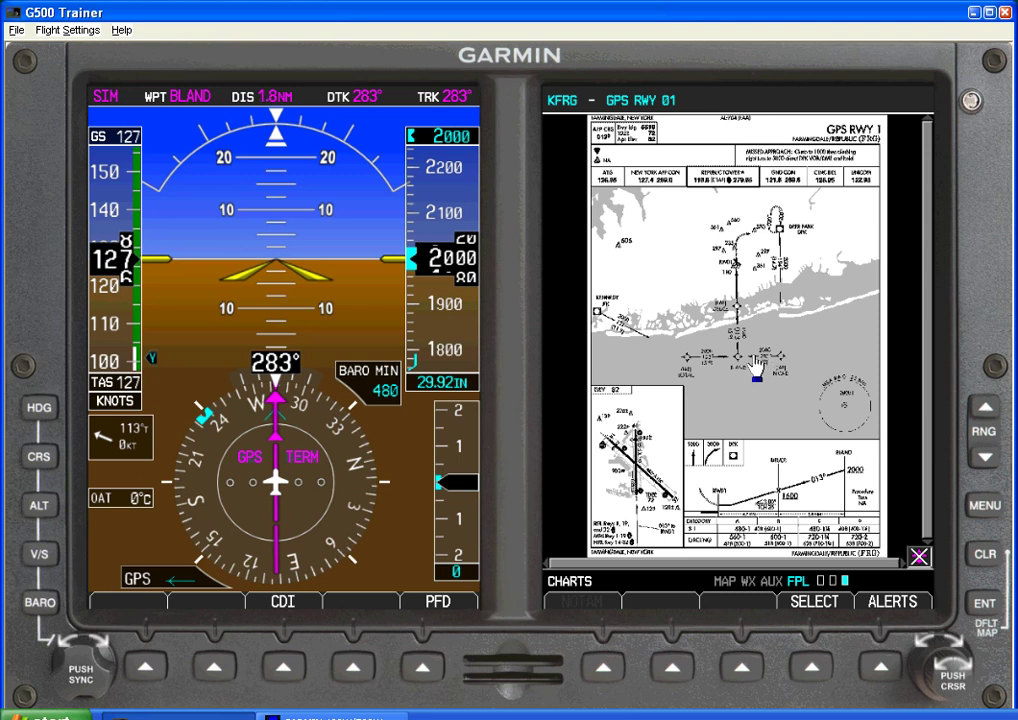
left_click(985, 456)
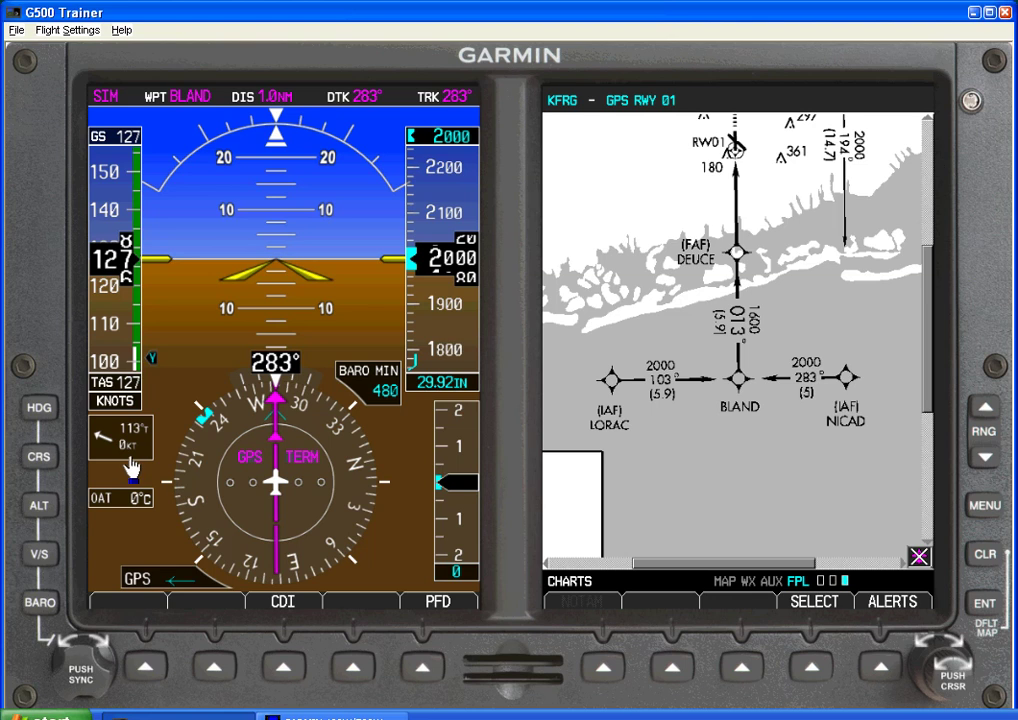
Step: Synchronize the heading bug with the aircraft's current heading of 283°
left_click(39, 407)
left_click(80, 675)
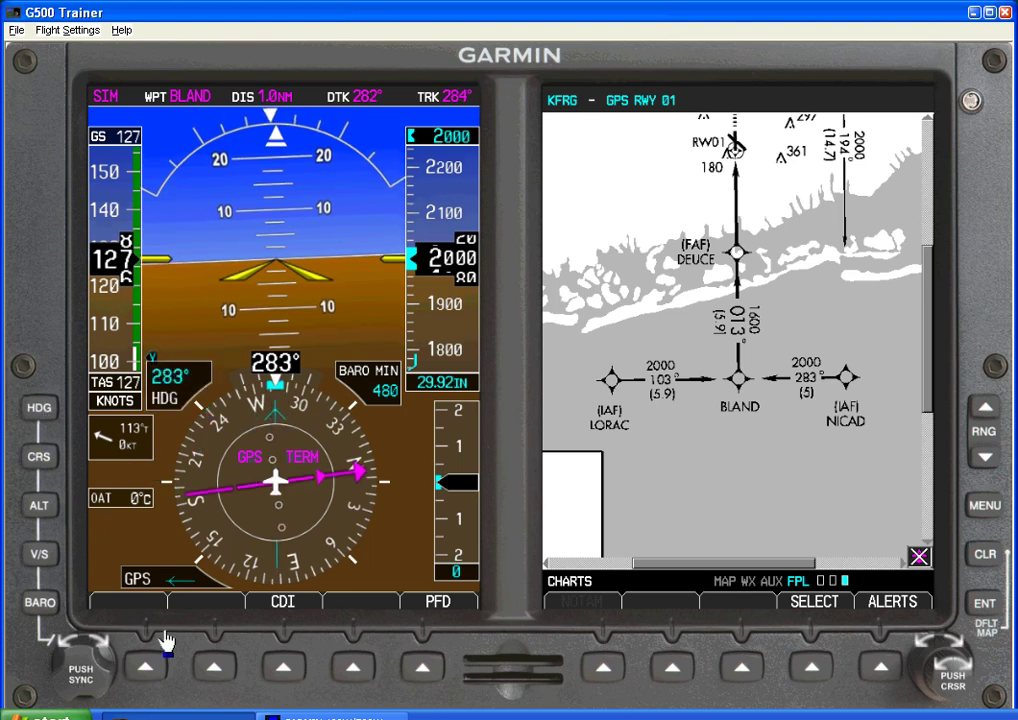
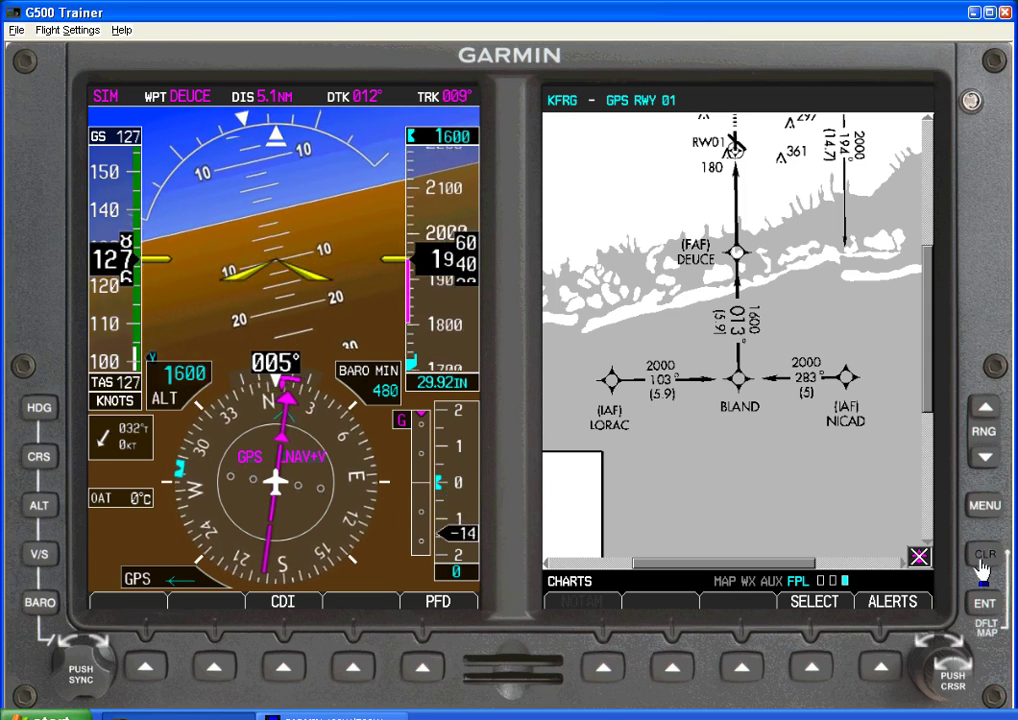
Step: Return from the chart to Navigation Map 1 and set its range to 8 NM
left_click(982, 566)
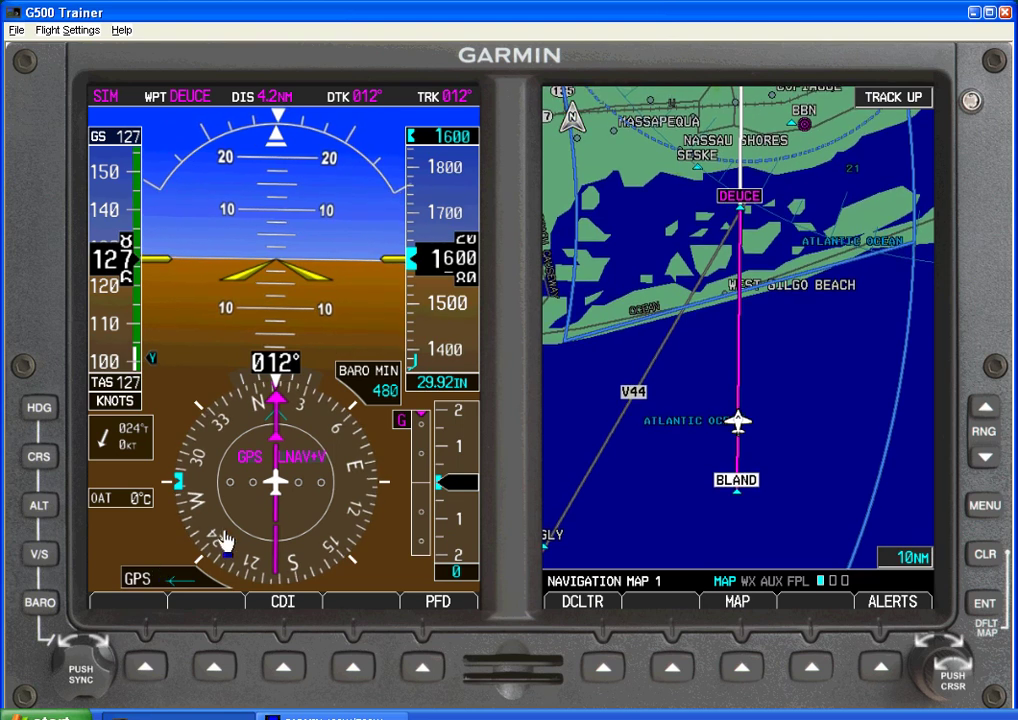
key("Down")
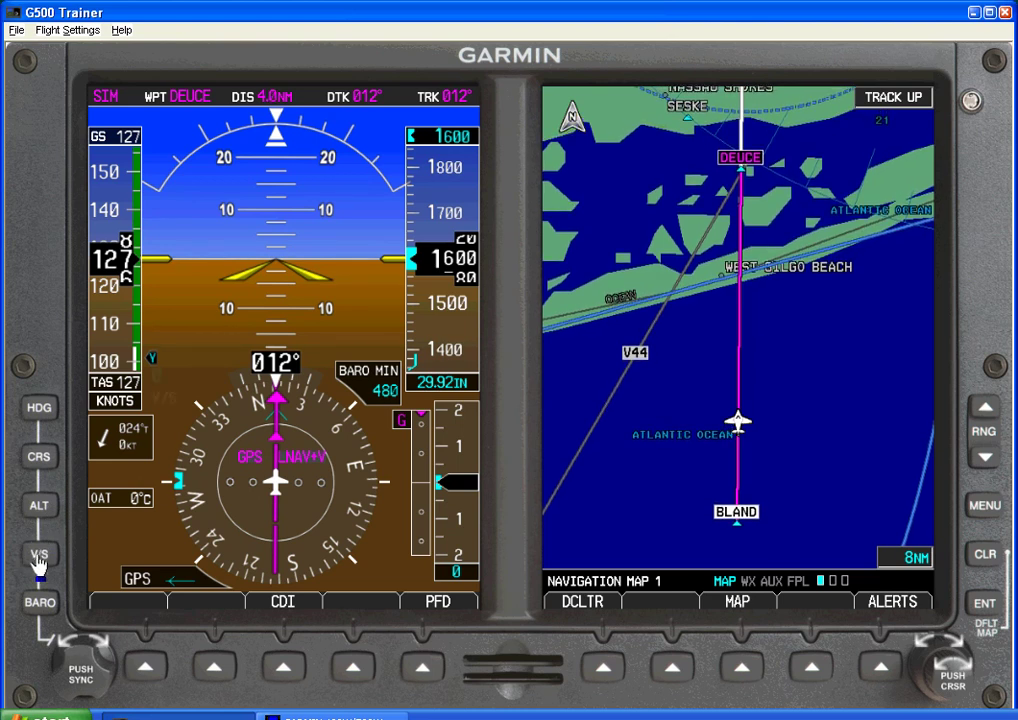
Step: Set the selected vertical speed to -700 feet per minute for the descent from DEUCE
left_click(33, 556)
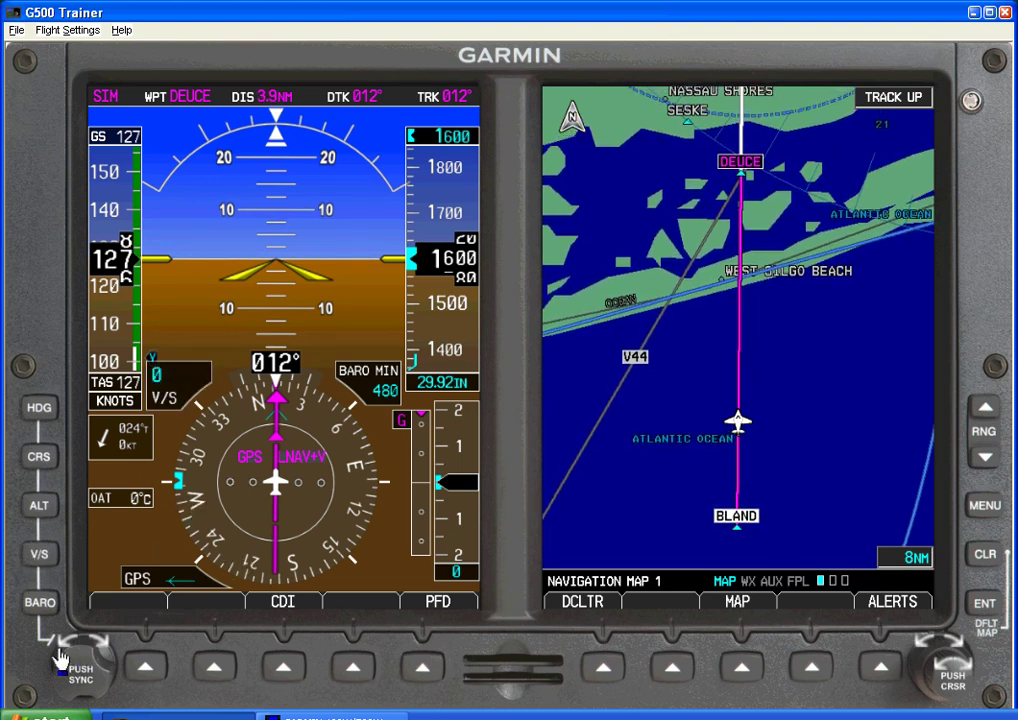
scroll(62, 655, "down", 5)
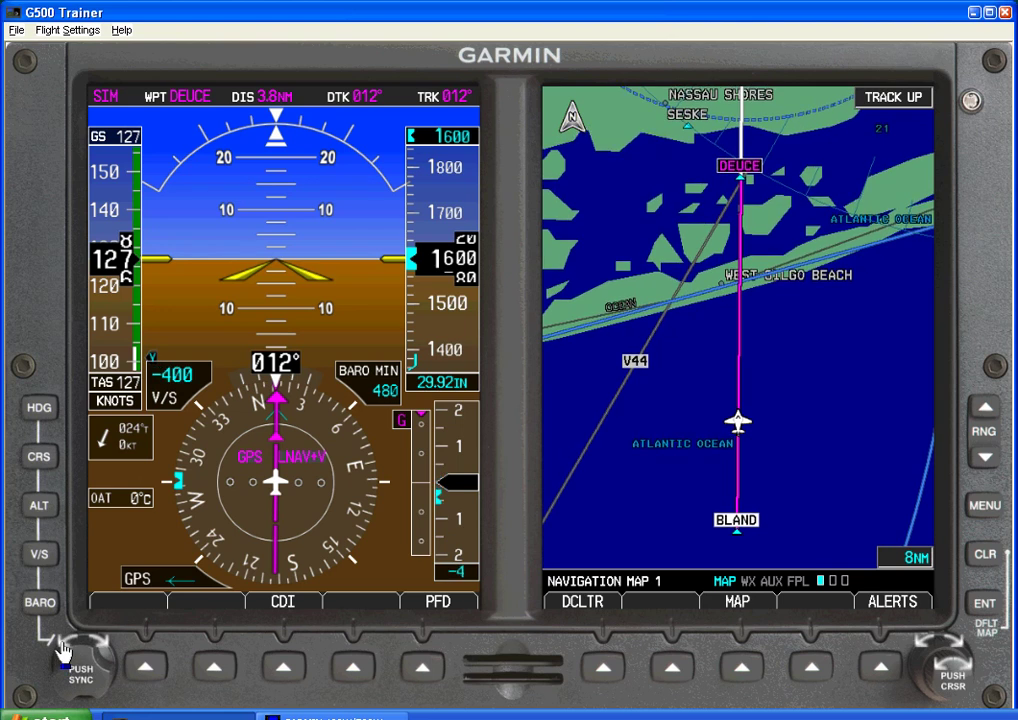
scroll(62, 652, "down", 1)
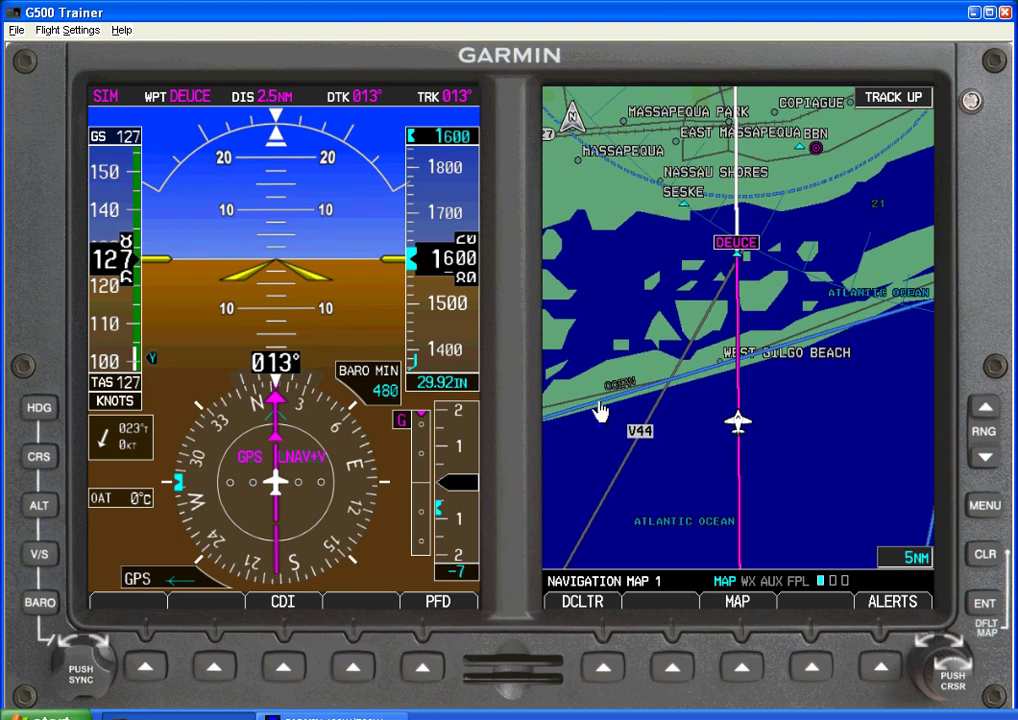
Step: Reduce the map range to 2 NM approaching DEUCE, and widen it to 10 NM to show the leg to RW01
scroll(600, 410, "up", 1)
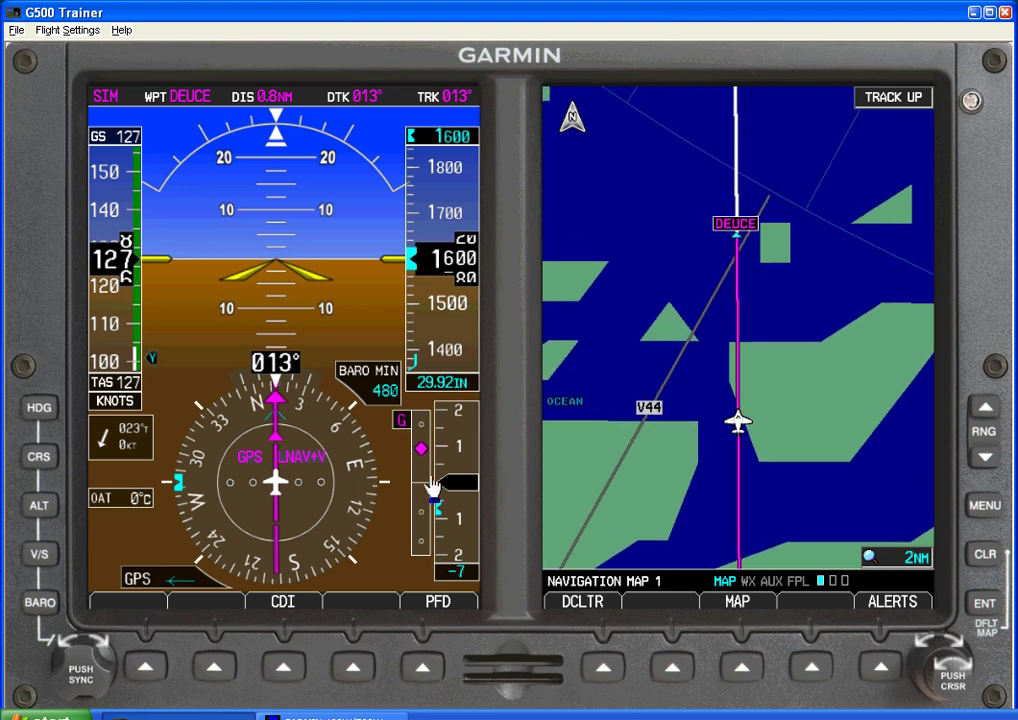
key("minus")
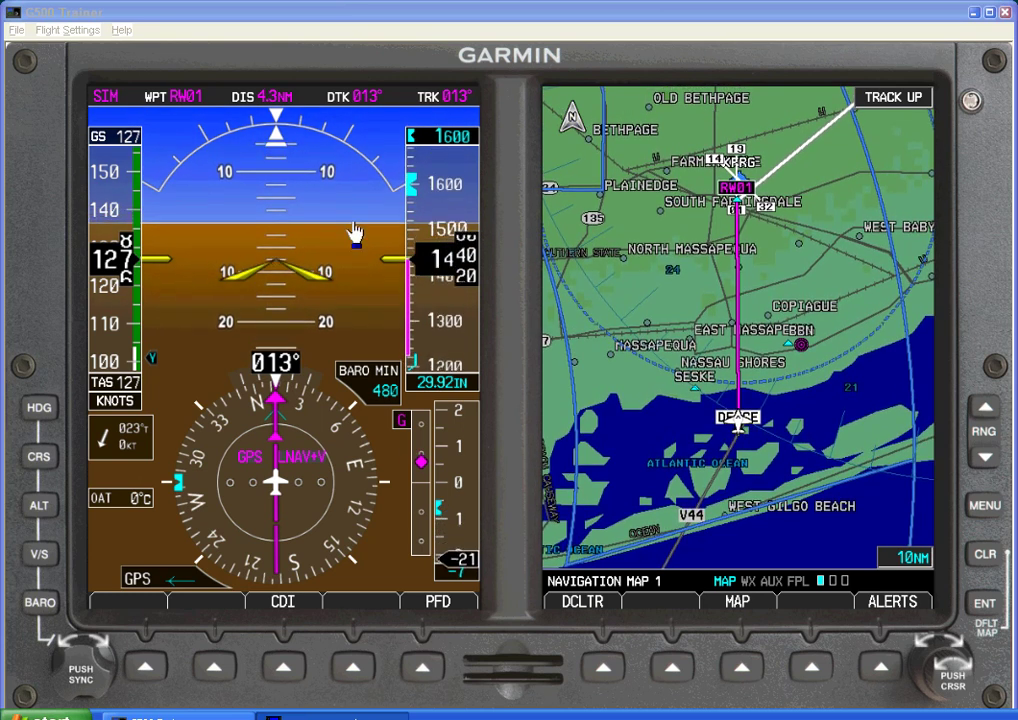
Step: Synchronize the heading bug to the 013° final approach heading and set the selected altitude to 2000 feet
left_click(42, 507)
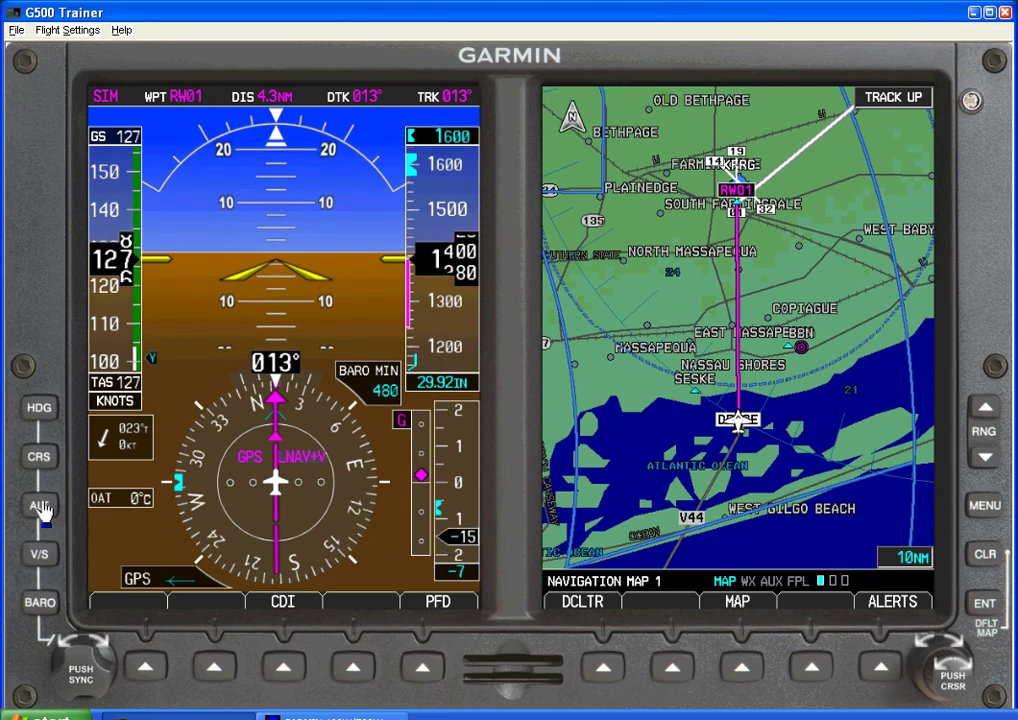
left_click(38, 410)
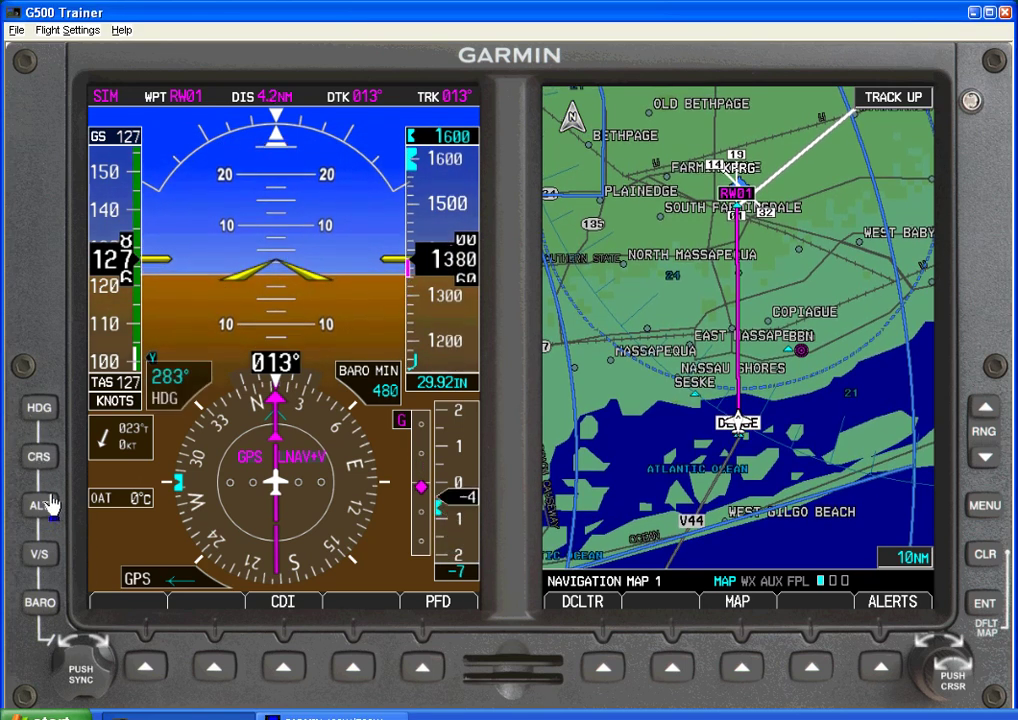
left_click(80, 675)
left_click(38, 507)
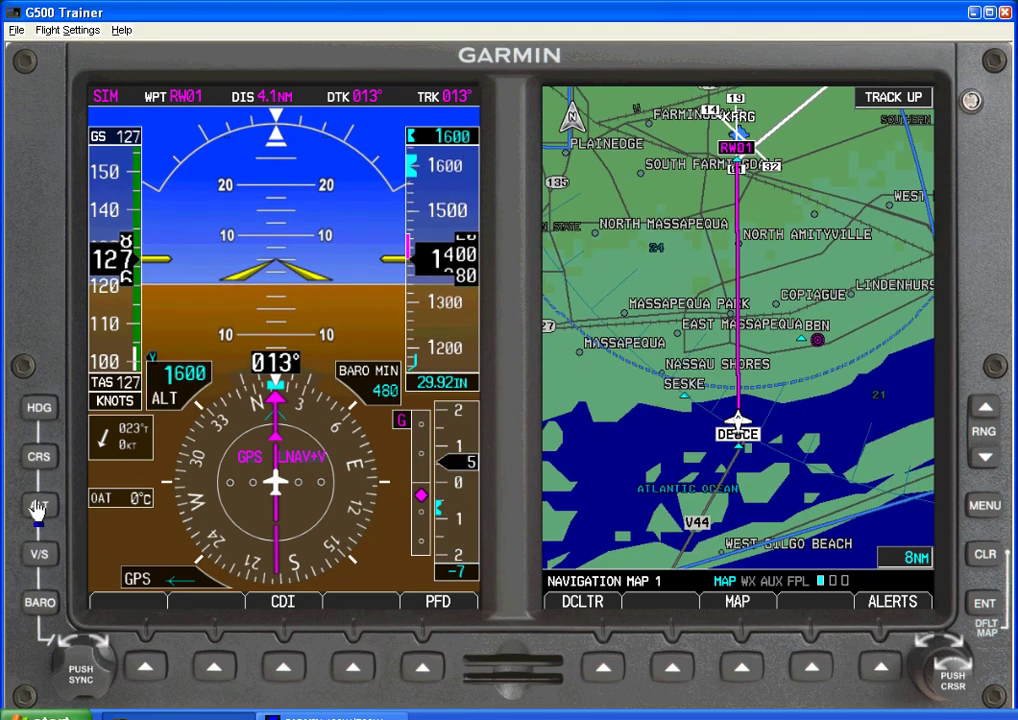
scroll(75, 652, "up", 5)
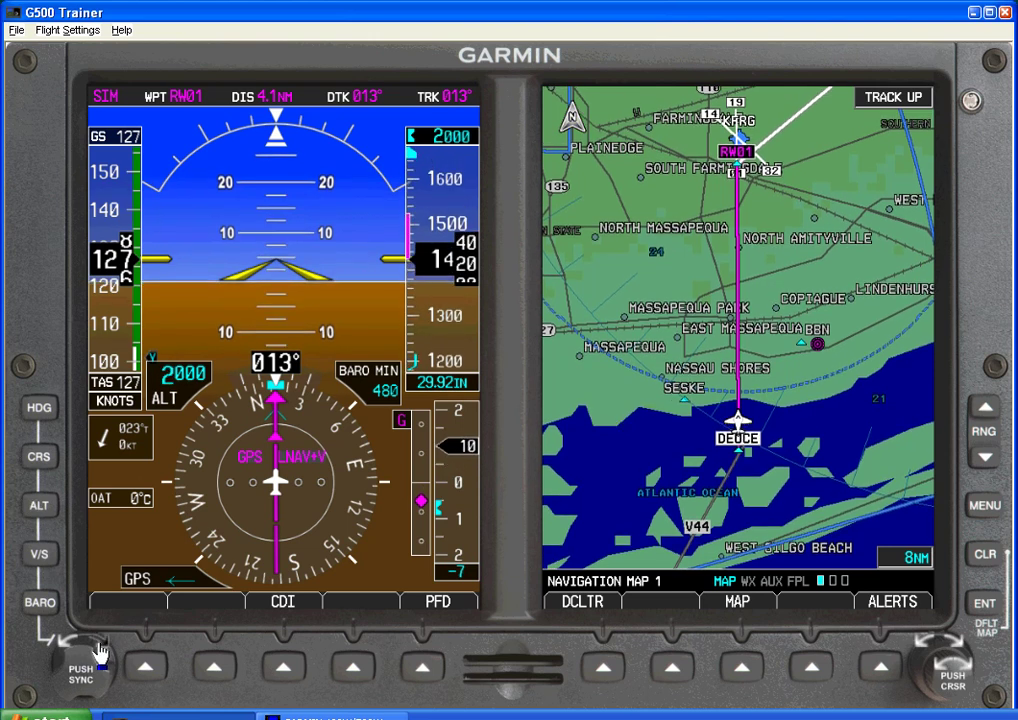
Step: Reduce the navigation map range to 3 NM to view the final segment into runway RW01
scroll(68, 645, "down", 1)
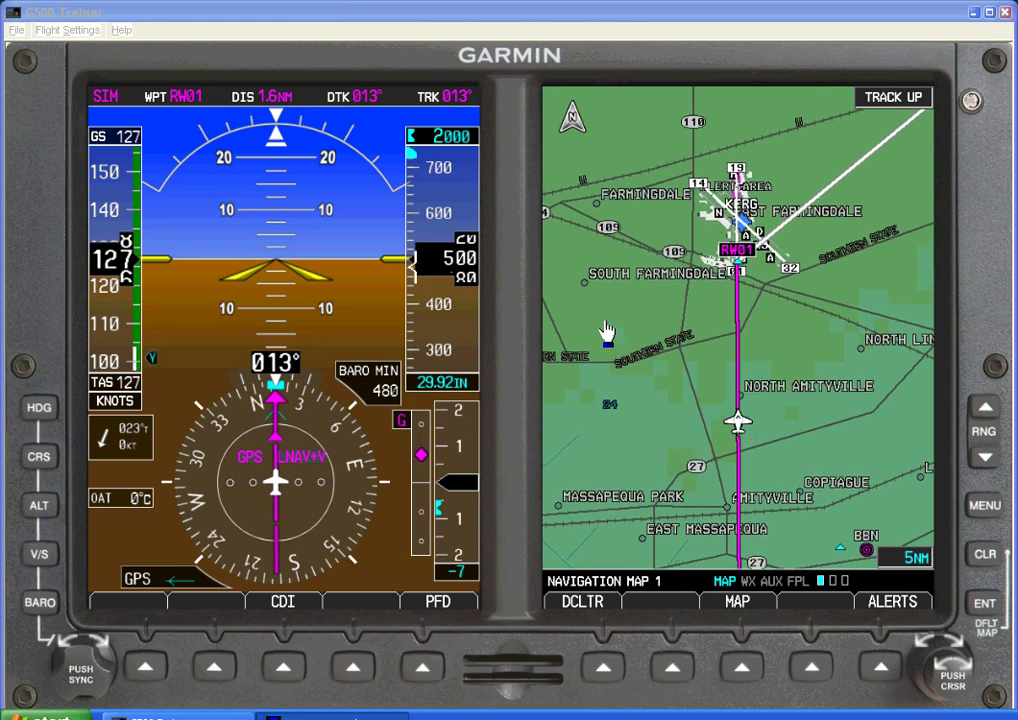
scroll(606, 330, "up", 1)
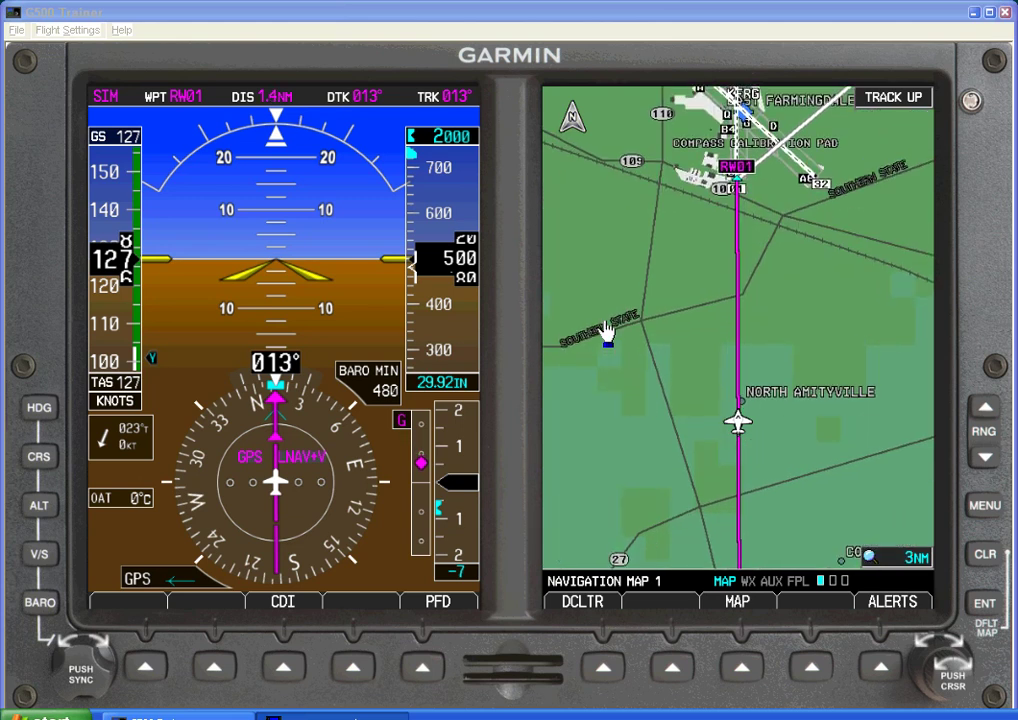